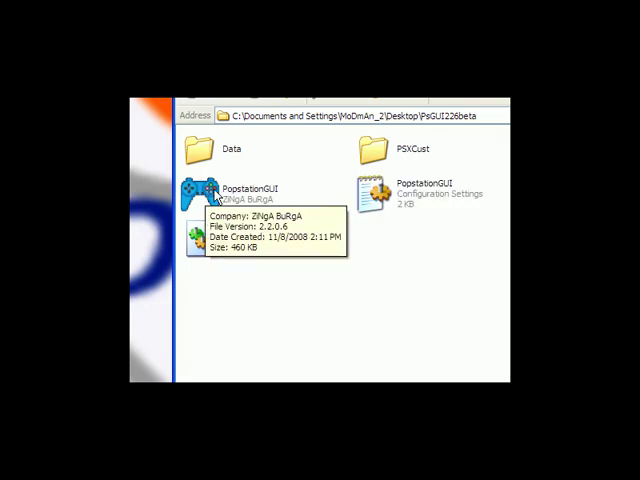
- Launch PopstationGUI from the PsGUI226beta folder to open Simple Popstation GUI
double_click(233, 196)
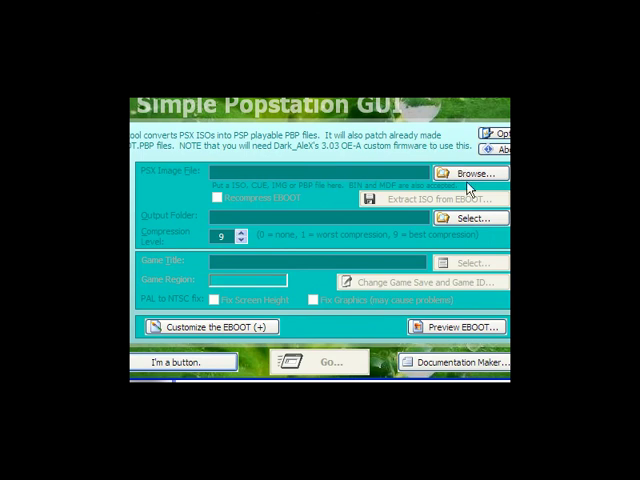
click(462, 171)
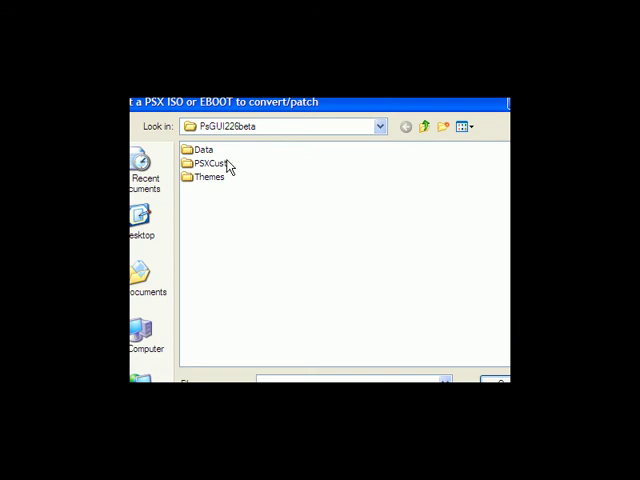
key(Escape)
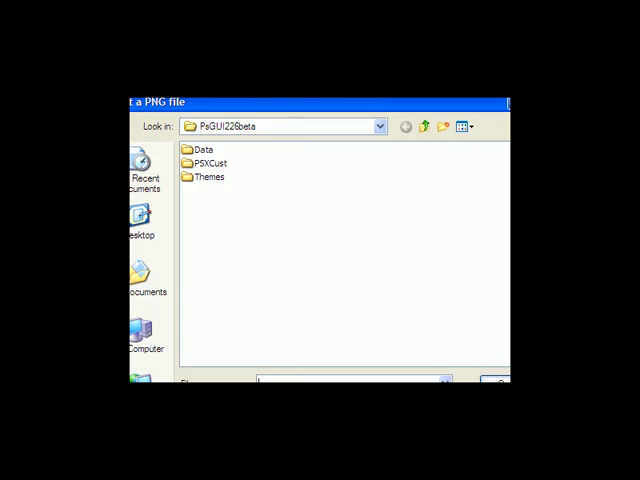
key(Escape)
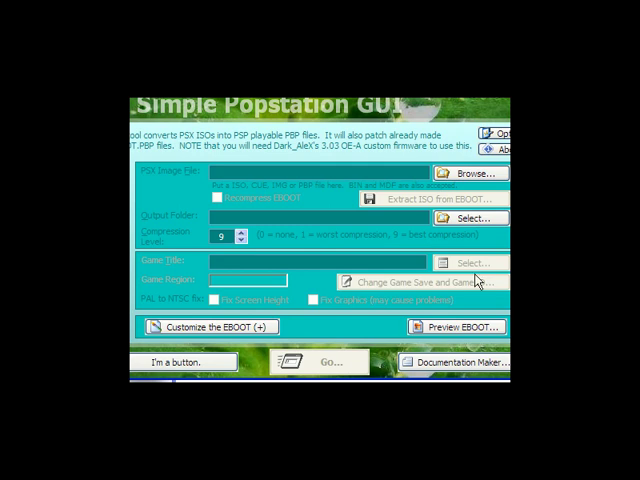
click(437, 327)
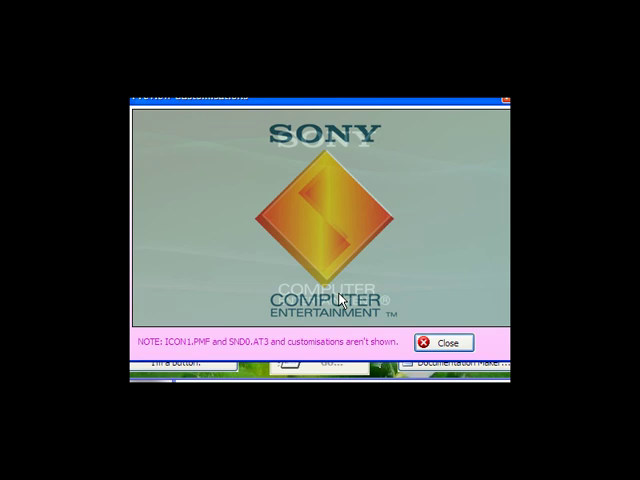
click(449, 345)
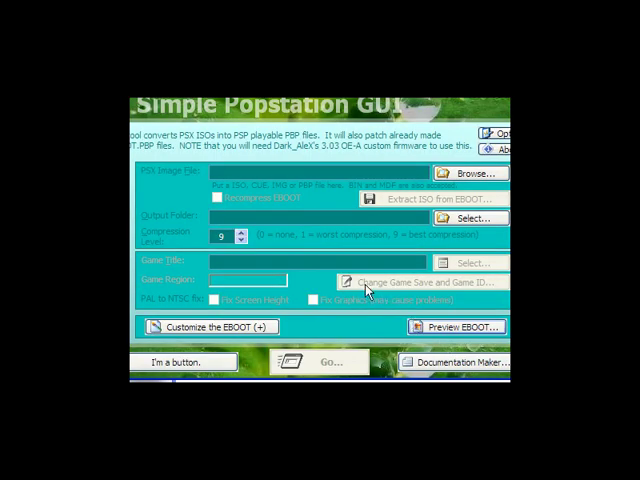